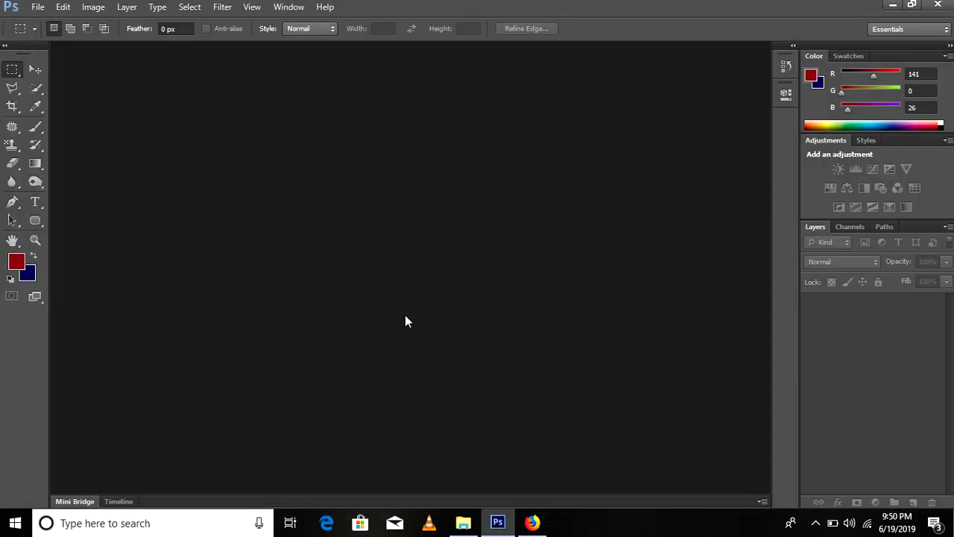
Open new-designer-saree-multicolor-georgette-designer-sa-original.jpg from the Documents folder.
left_click(35, 7)
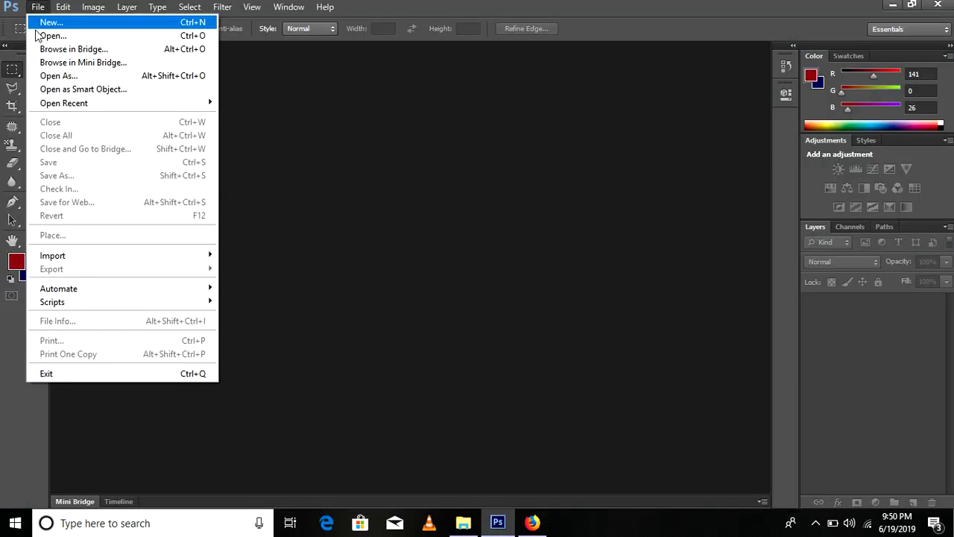
left_click(40, 40)
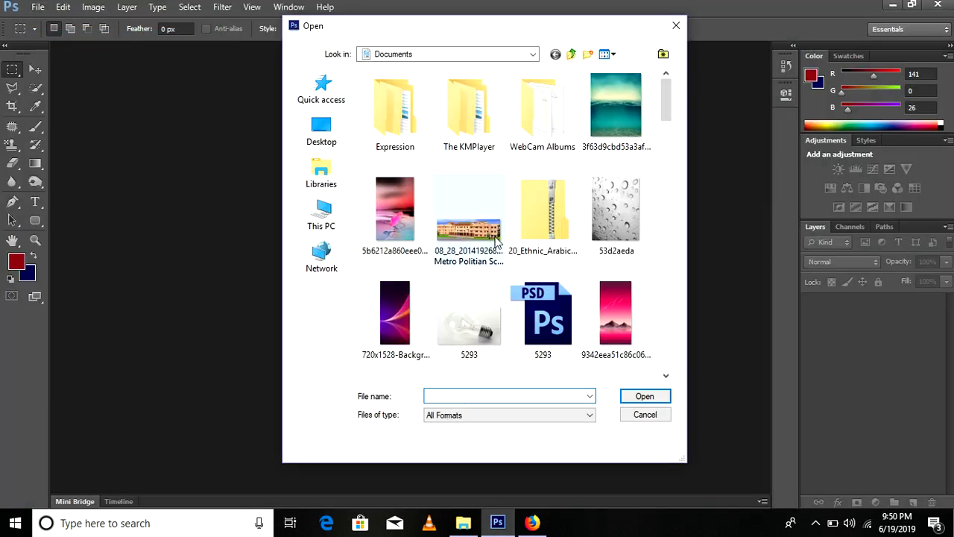
scroll(496, 242, "down", 3)
scroll(496, 242, "down", 3)
scroll(497, 242, "down", 3)
scroll(497, 242, "down", 3)
scroll(496, 243, "down", 3)
scroll(496, 242, "down", 3)
scroll(496, 242, "down", 3)
scroll(496, 242, "up", 10)
scroll(497, 242, "up", 5)
scroll(496, 242, "up", 5)
scroll(496, 242, "down", 10)
scroll(496, 242, "down", 5)
scroll(497, 242, "up", 2)
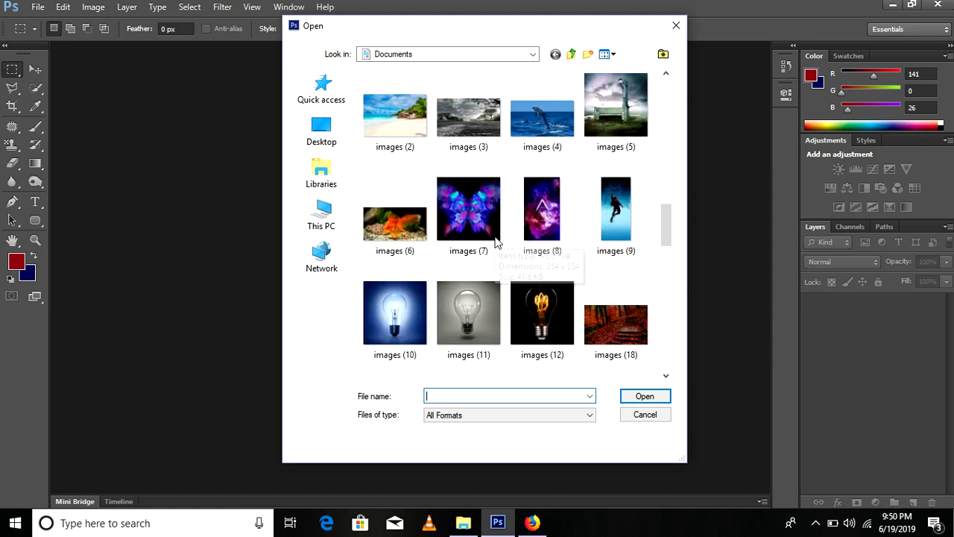
scroll(497, 242, "down", 5)
scroll(492, 242, "down", 3)
left_click(488, 241)
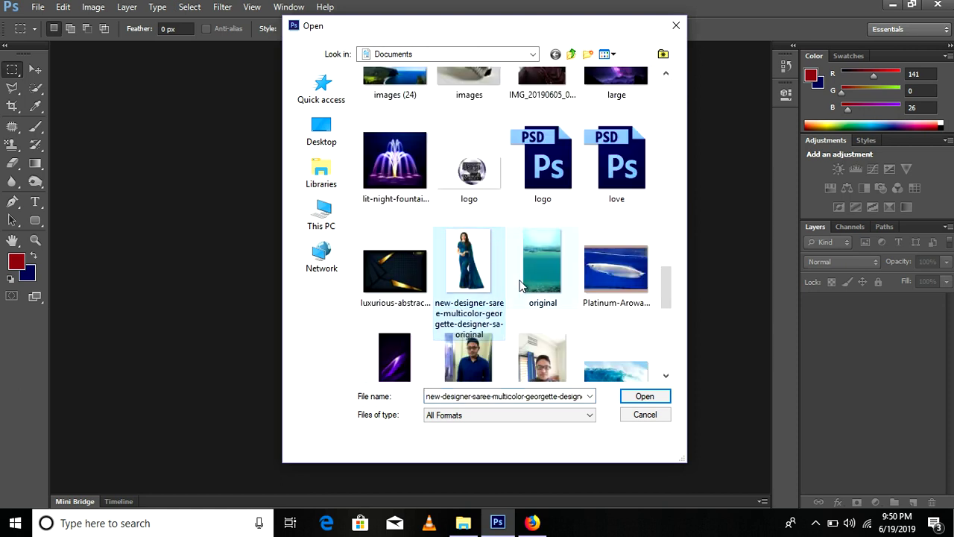
left_click(626, 392)
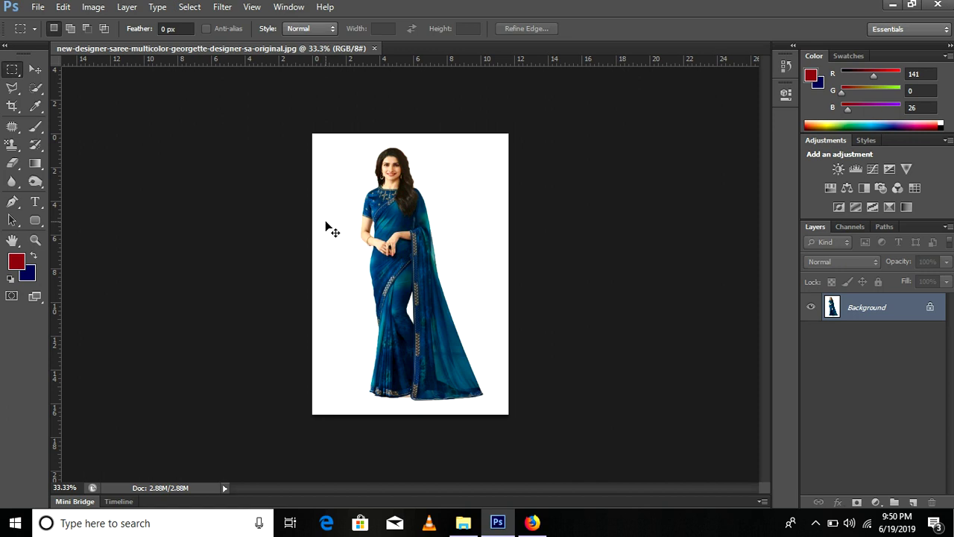
Zoom in and back out to inspect the saree, then choose the Quick Selection tool.
key("ctrl+plus")
key("ctrl+plus")
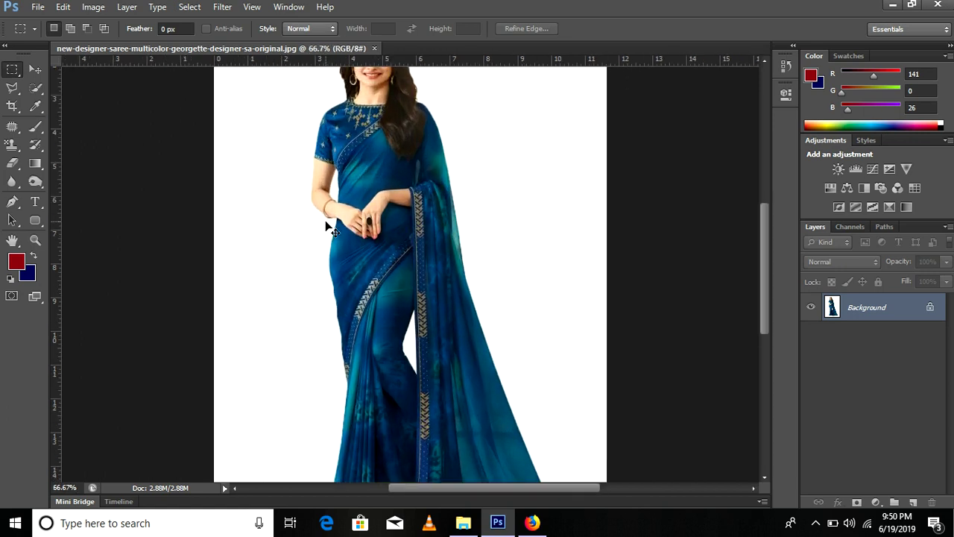
key("ctrl+minus")
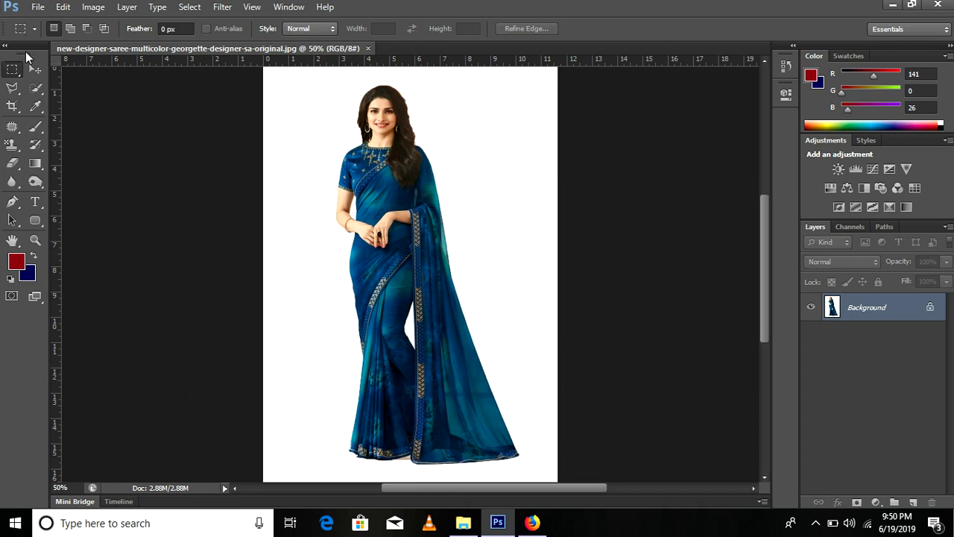
left_click(35, 92)
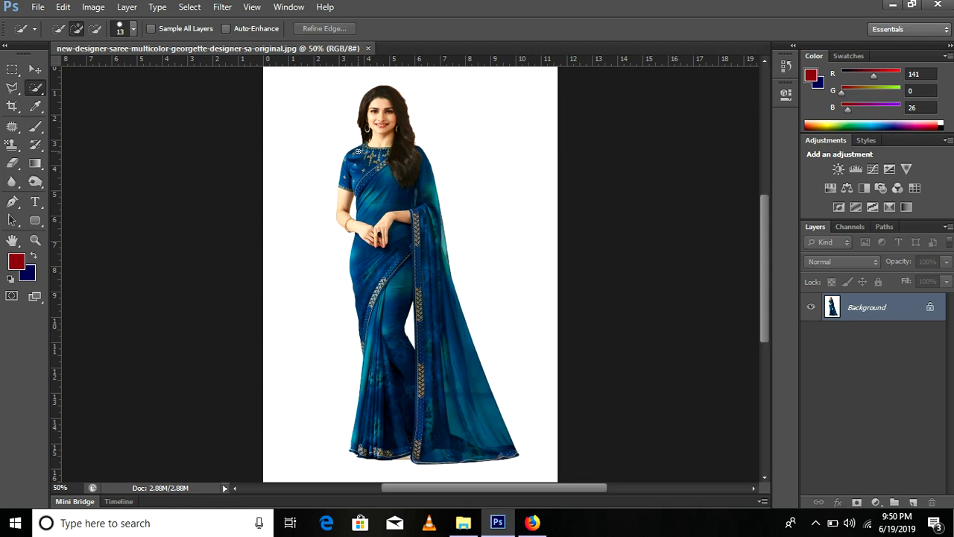
Brush a Quick Selection over the blouse and upper and lower saree, covering its edges.
mouse_move(354, 152)
left_mouse_down()
mouse_move(386, 216)
mouse_move(376, 342)
left_mouse_up()
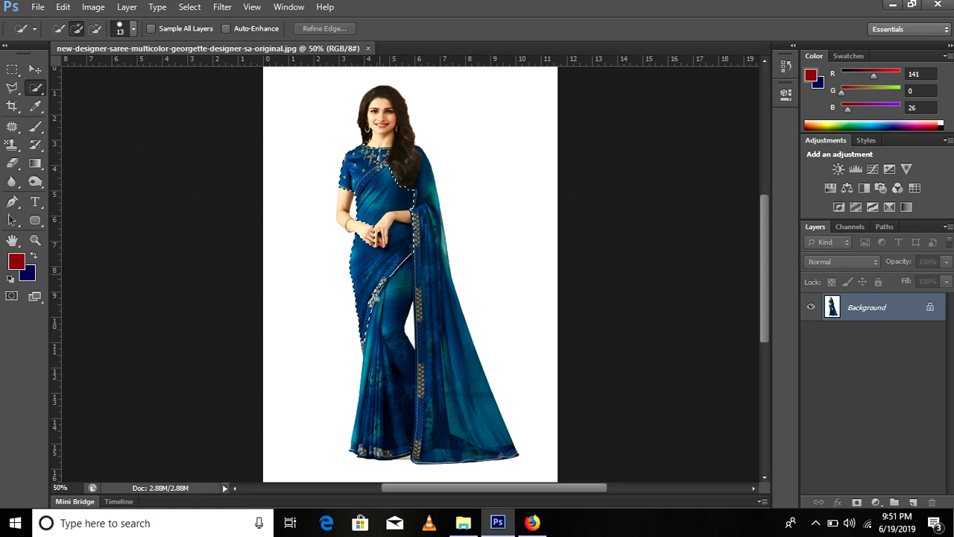
left_click_drag(387, 389, 481, 444)
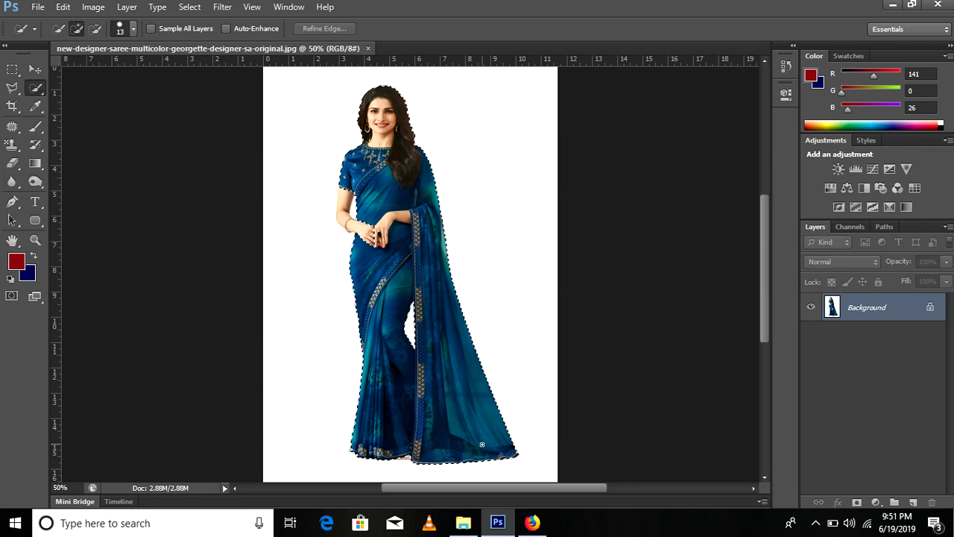
left_click_drag(481, 444, 419, 328)
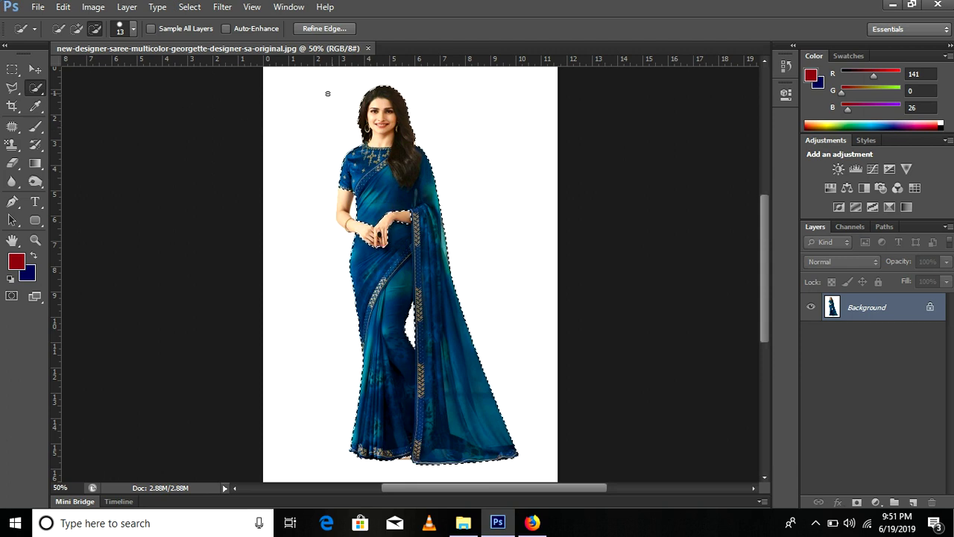
Subtract the head, face and hair from the selection and tidy the shoulder edge.
left_click(100, 28)
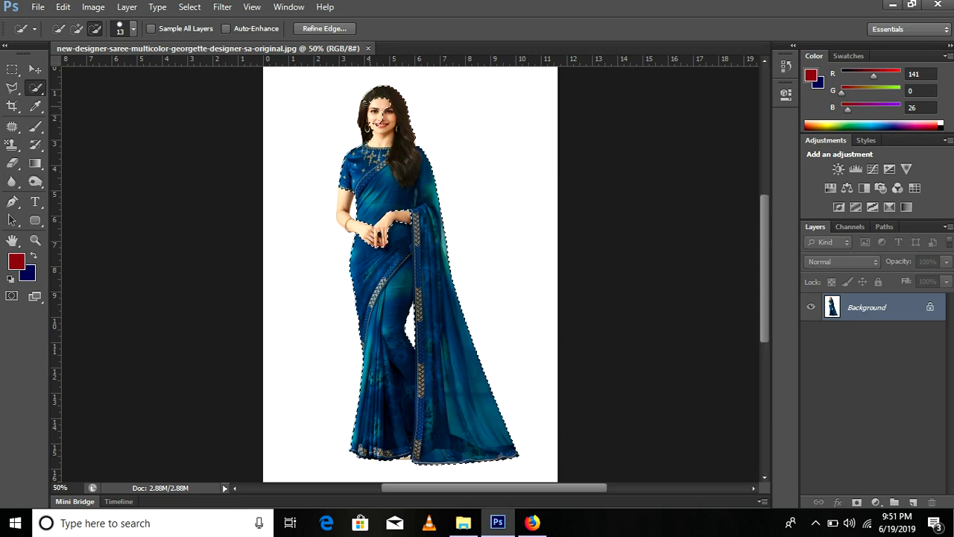
mouse_move(380, 112)
left_mouse_down()
mouse_move(396, 112)
mouse_move(405, 139)
left_mouse_up()
left_click_drag(408, 174, 409, 179)
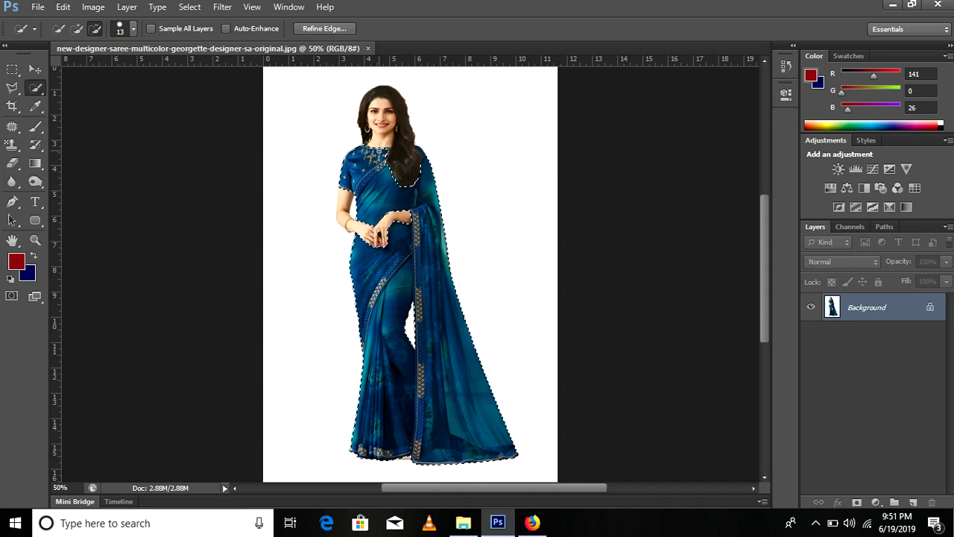
left_click(76, 28)
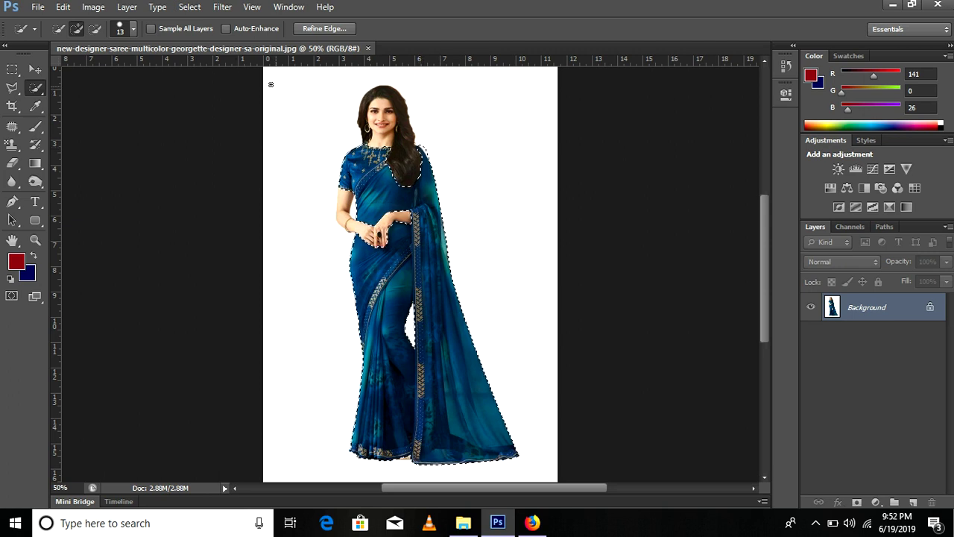
left_click(95, 28)
left_click_drag(440, 155, 452, 229)
Open the Replace Color dialog from Image > Adjustments for the saree selection.
left_click(71, 9)
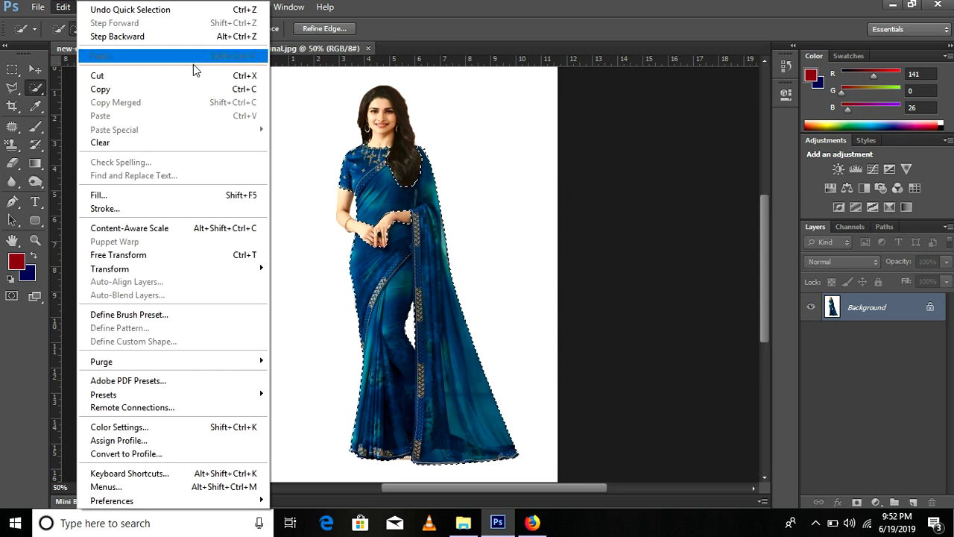
left_click(334, 88)
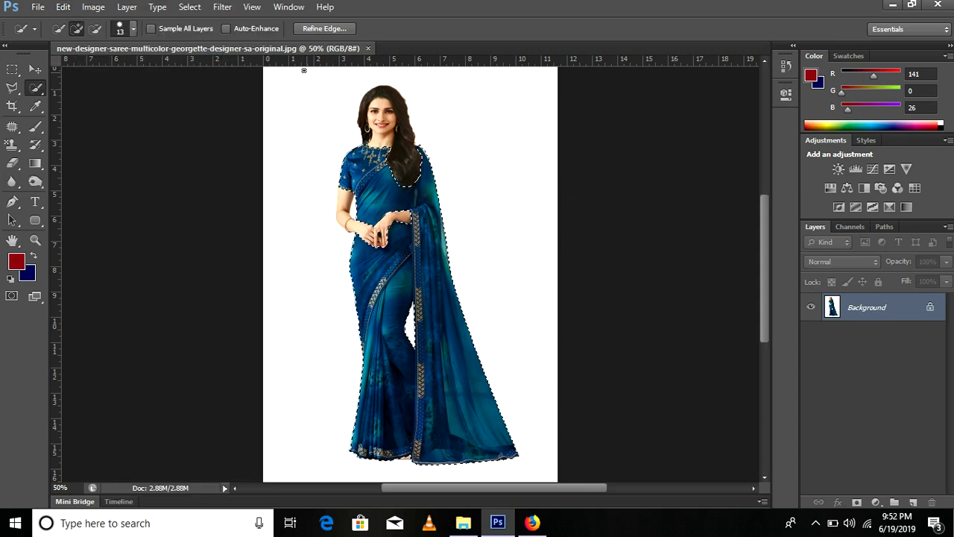
left_click(127, 8)
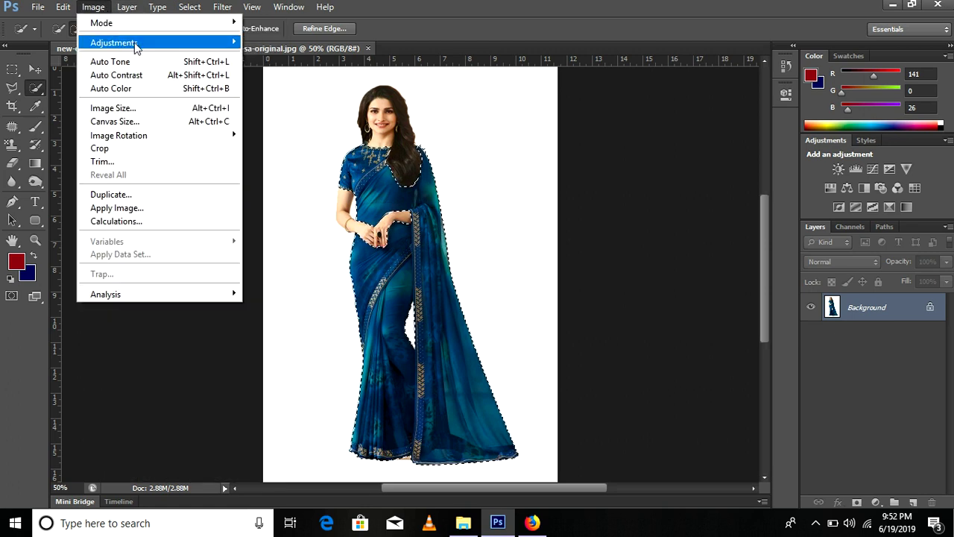
mouse_move(114, 43)
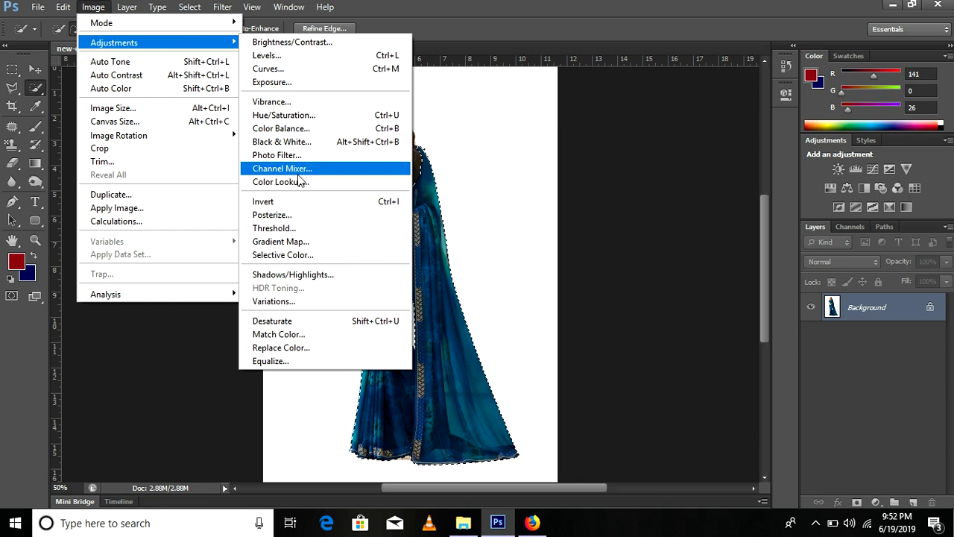
left_click(302, 347)
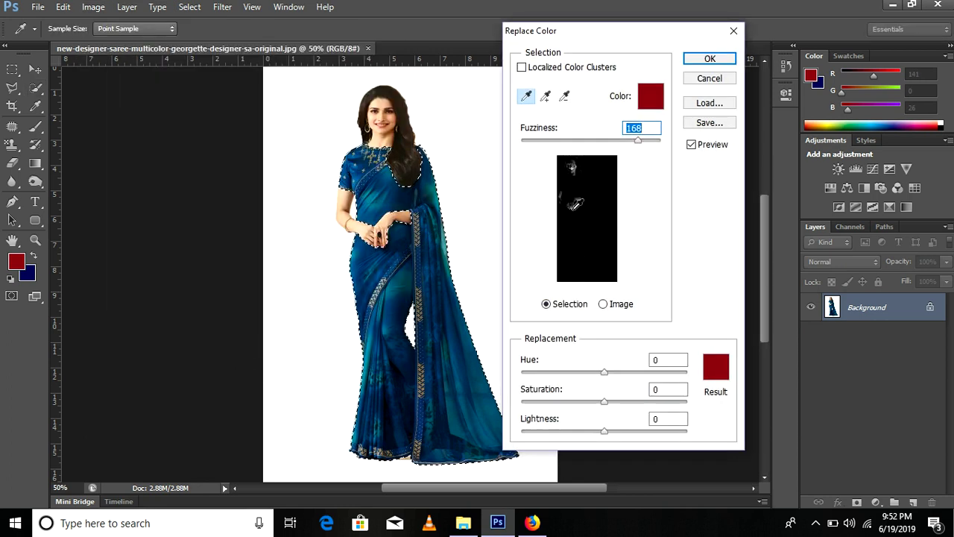
Sample the saree's blue, set a result colour, and shift Hue to +156 for deep red.
left_click(376, 190)
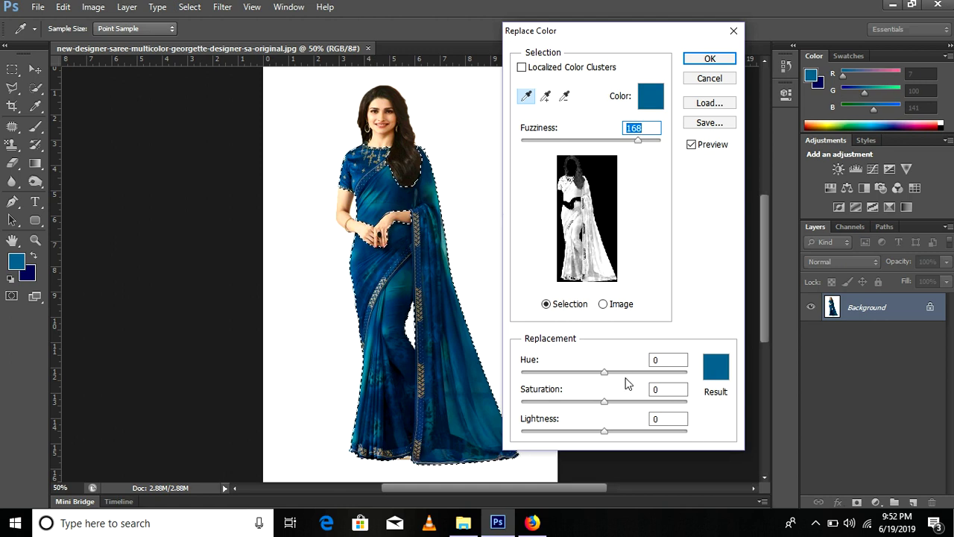
left_click(713, 369)
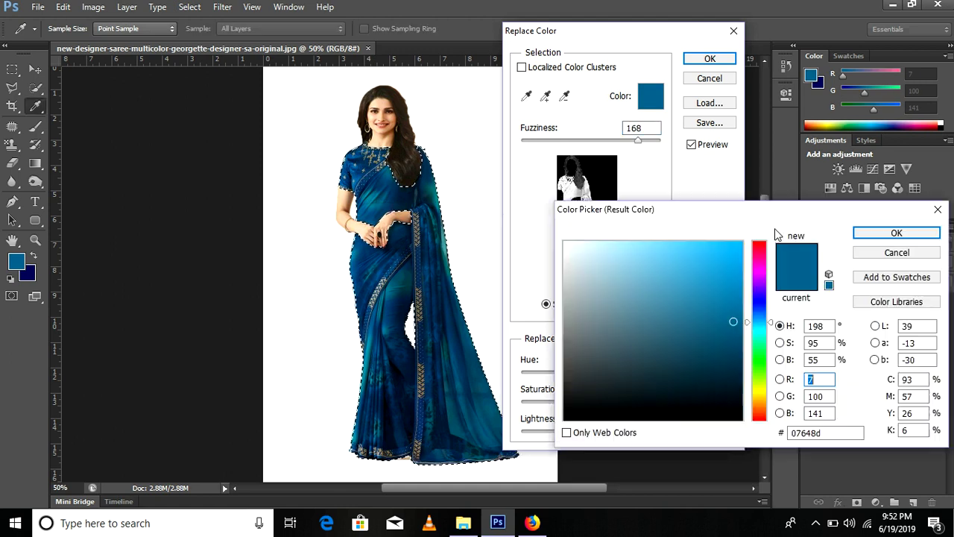
left_click(759, 299)
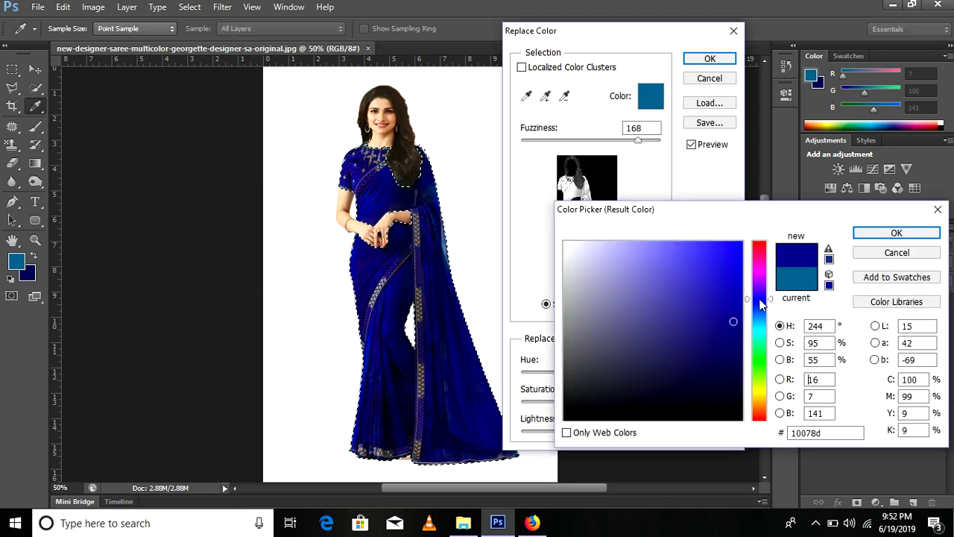
left_click(896, 233)
mouse_move(625, 372)
left_mouse_down()
mouse_move(663, 373)
mouse_move(660, 381)
mouse_move(512, 387)
mouse_move(676, 393)
left_mouse_up()
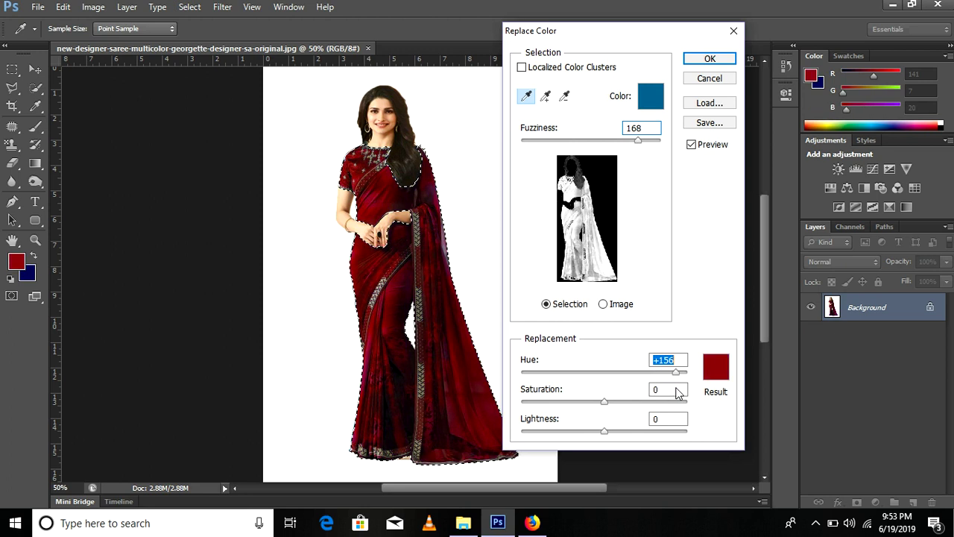
Set Saturation to +53 and Lightness to +5, then apply the Replace Color adjustment.
left_click_drag(605, 401, 669, 401)
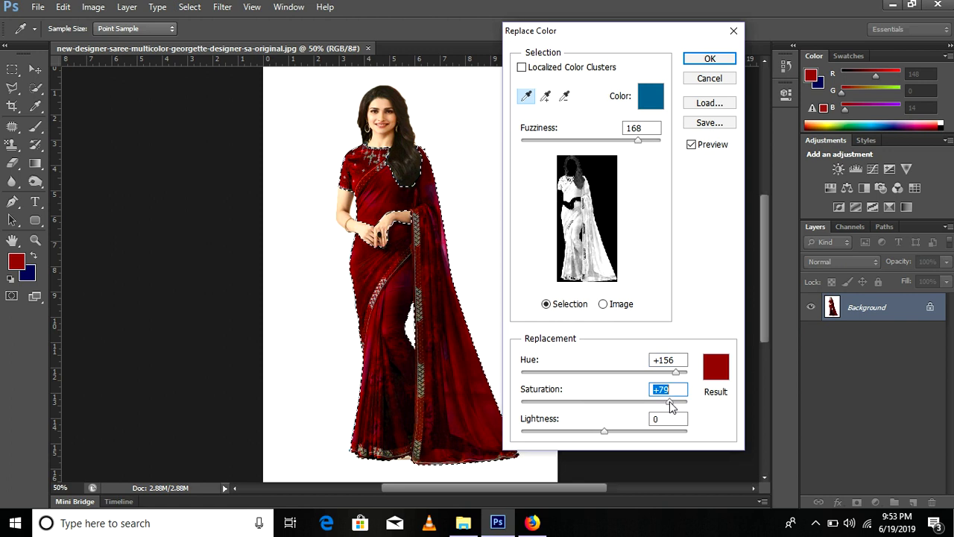
mouse_move(604, 431)
left_mouse_down()
mouse_move(637, 431)
mouse_move(577, 432)
mouse_move(599, 432)
left_mouse_up()
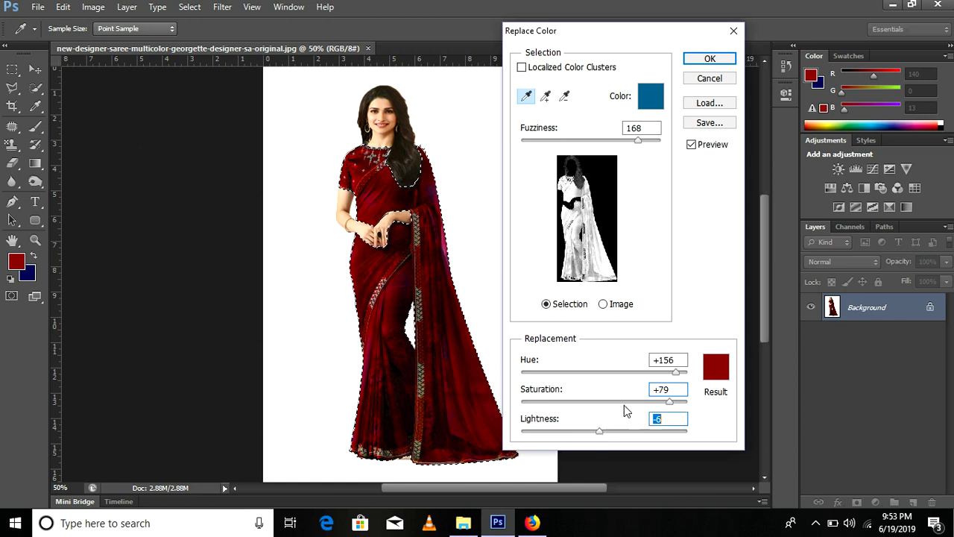
mouse_move(668, 401)
left_mouse_down()
mouse_move(639, 402)
mouse_move(650, 402)
left_mouse_up()
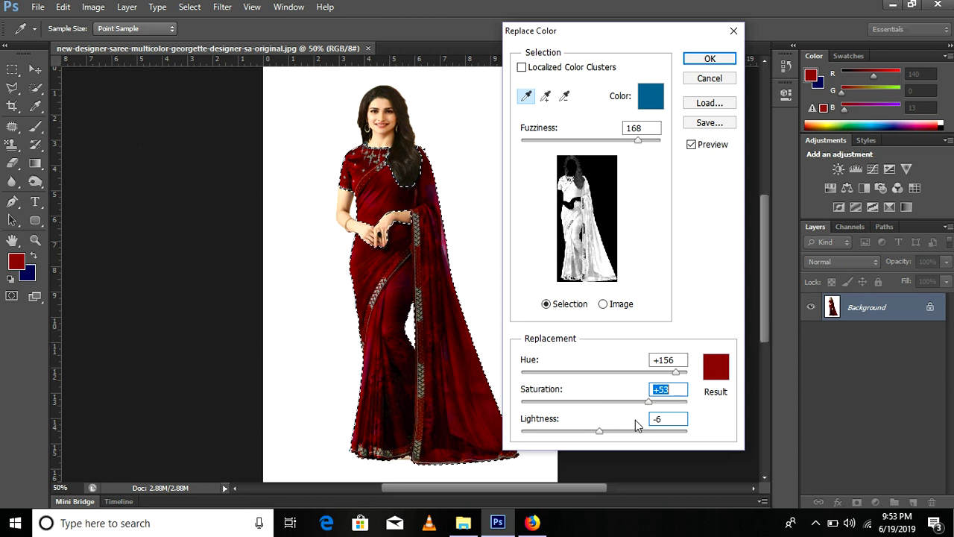
mouse_move(599, 435)
left_mouse_down()
mouse_move(588, 436)
mouse_move(609, 437)
left_mouse_up()
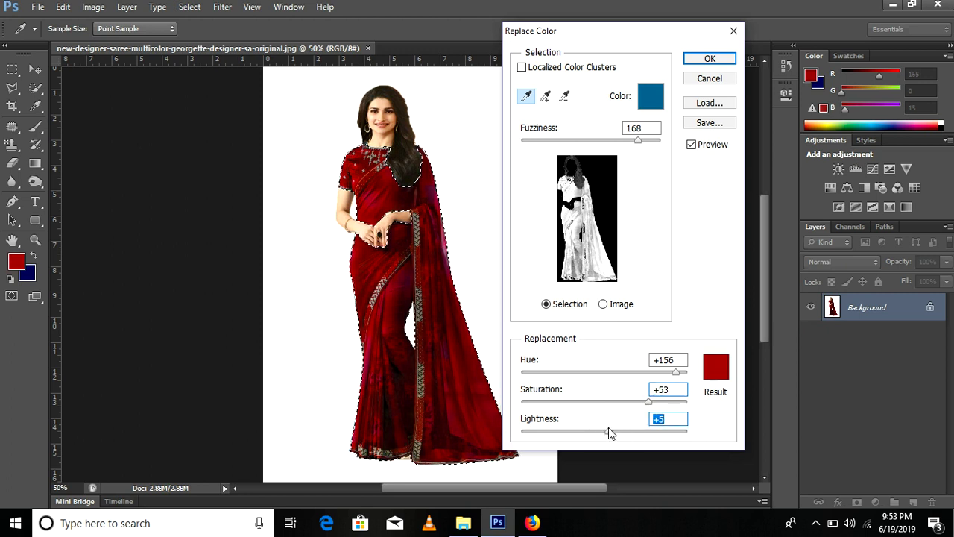
left_click(717, 61)
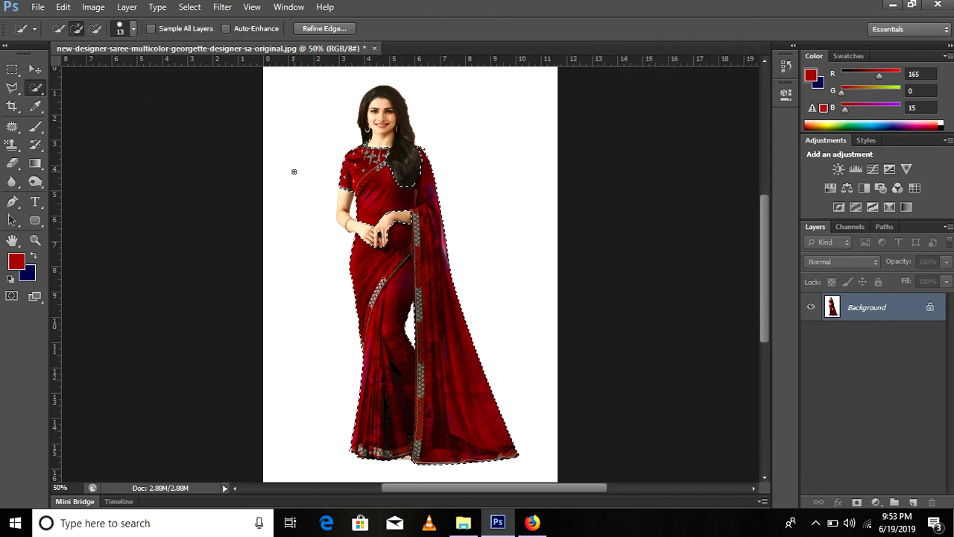
Deselect the recoloured saree by clicking the canvas with the Rectangular Marquee tool.
left_click(9, 70)
left_click(323, 246)
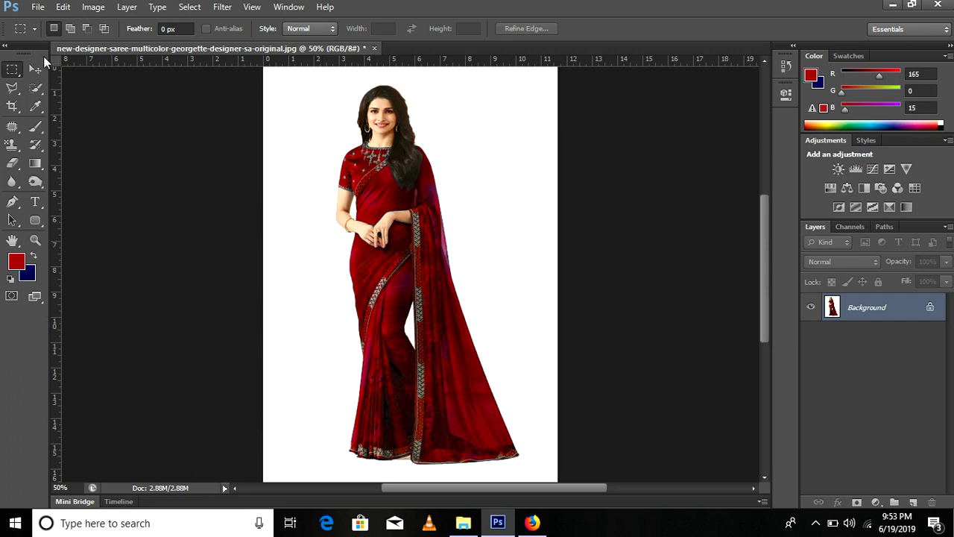
left_click(35, 7)
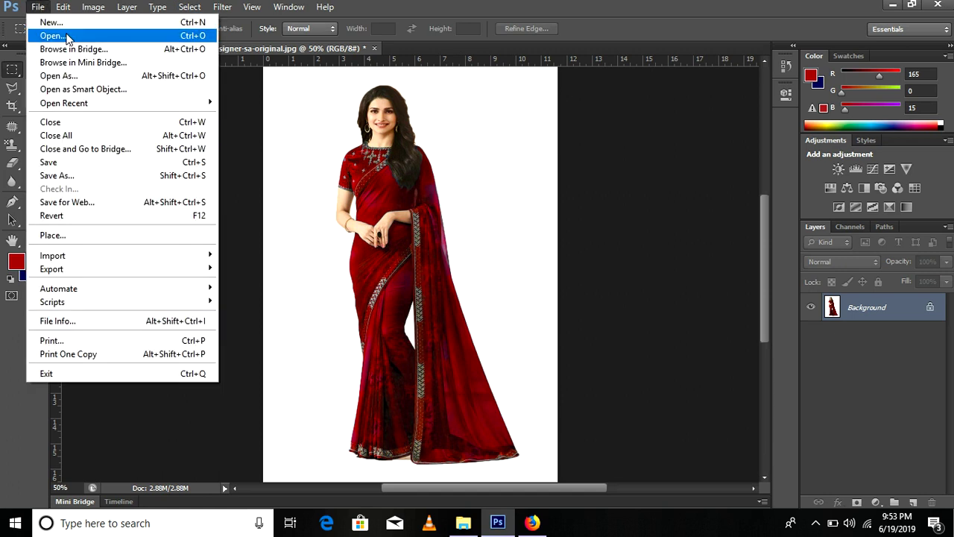
Save the image as saree.jpg in Documents at JPEG quality 12 (Maximum).
left_click(113, 181)
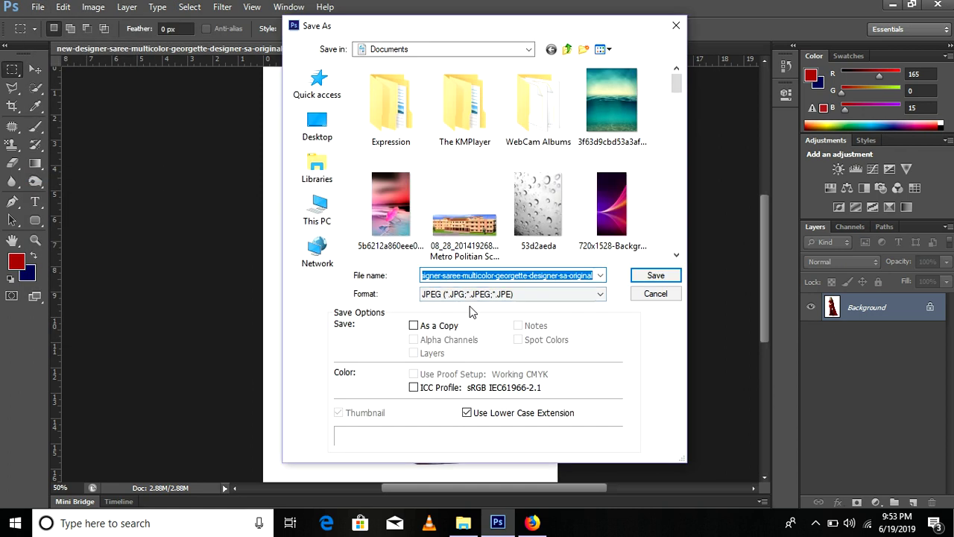
type("saree")
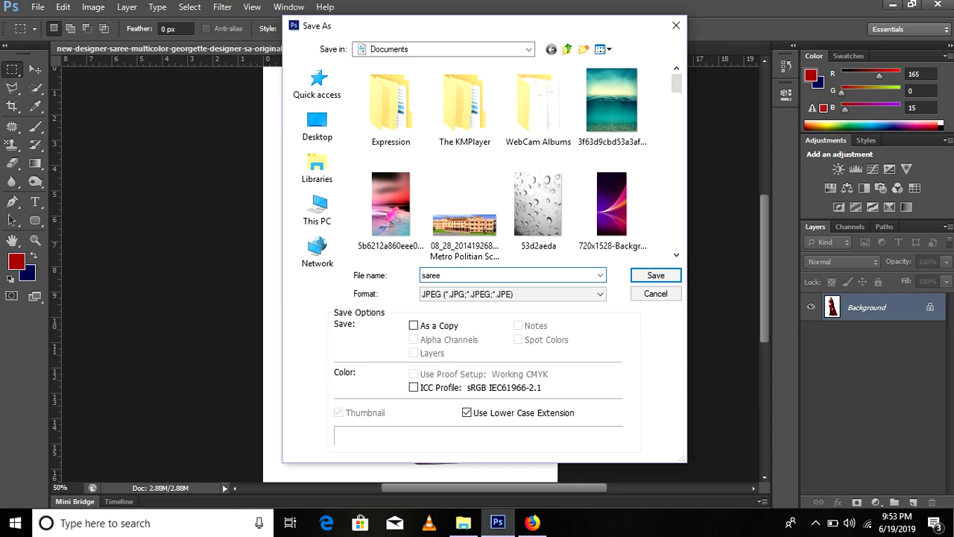
left_click(677, 276)
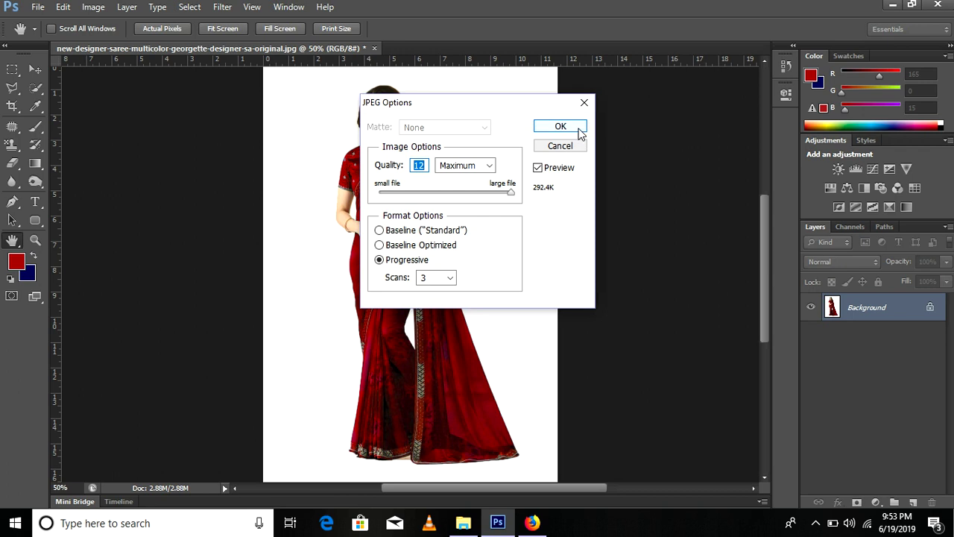
left_click(560, 126)
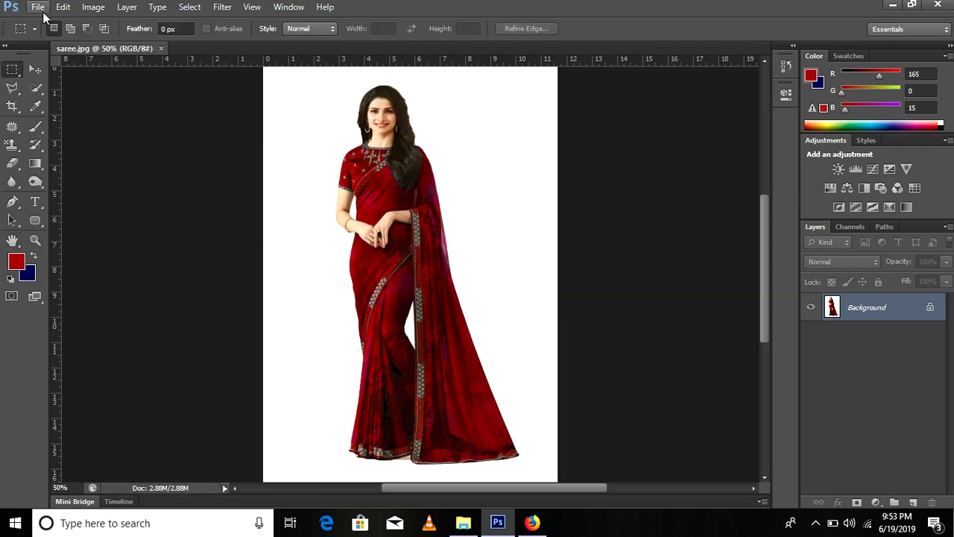
left_click(37, 6)
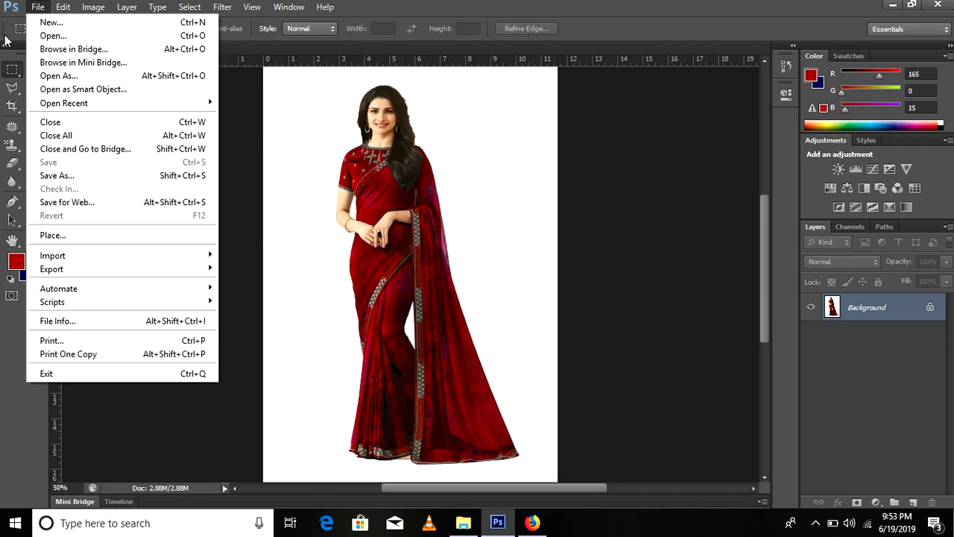
Save another copy as saree.psd in Photoshop (*.PSD;*.PDD) format.
left_click(80, 177)
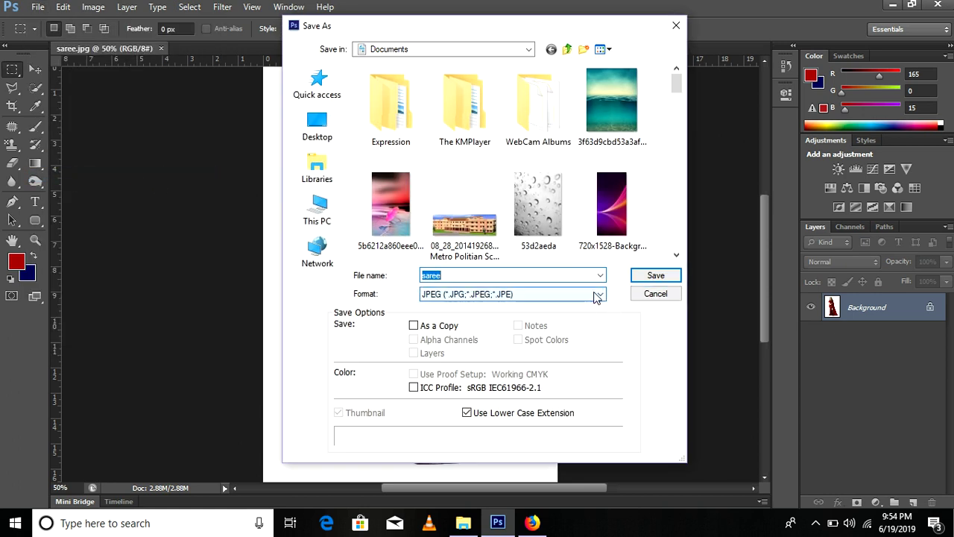
left_click(597, 295)
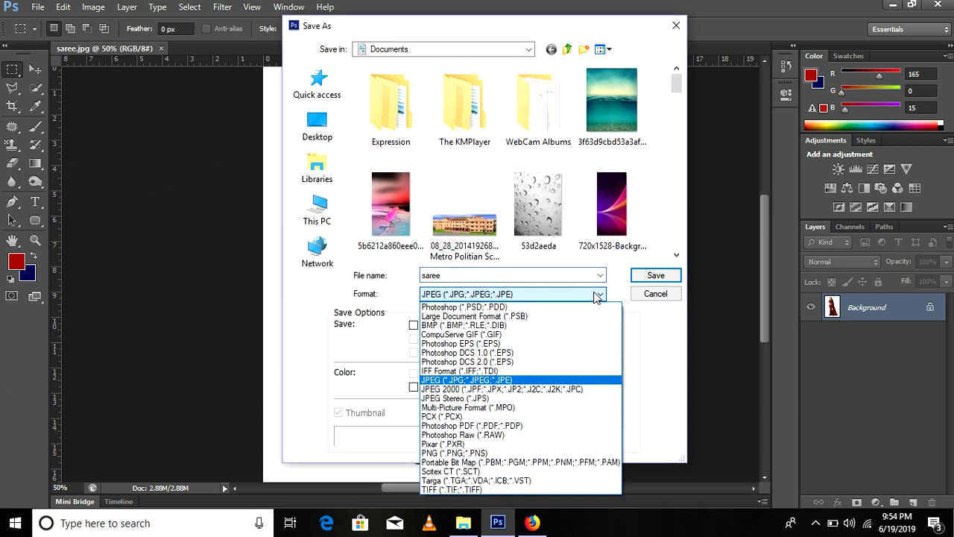
left_click(573, 306)
left_click(639, 277)
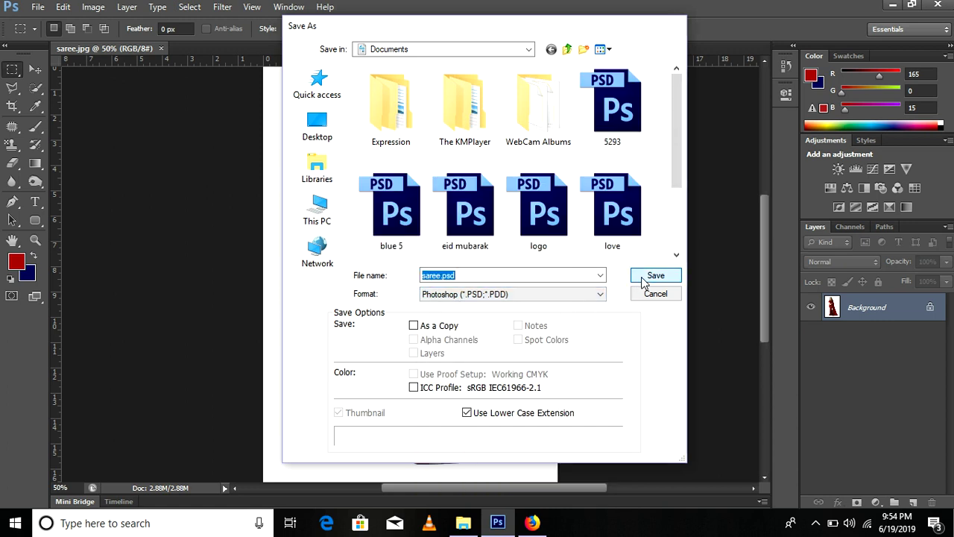